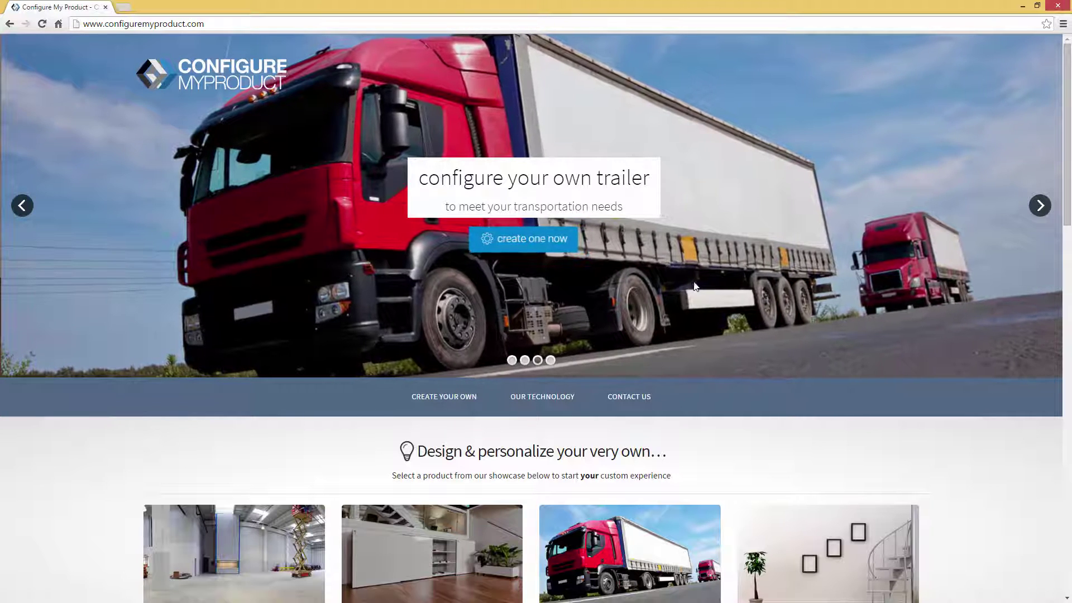
# - Open the Trailer product from the showcase to see Basic, Flatbed, Curtain Sided and Rigid Box builds
pyautogui.click(532, 246)
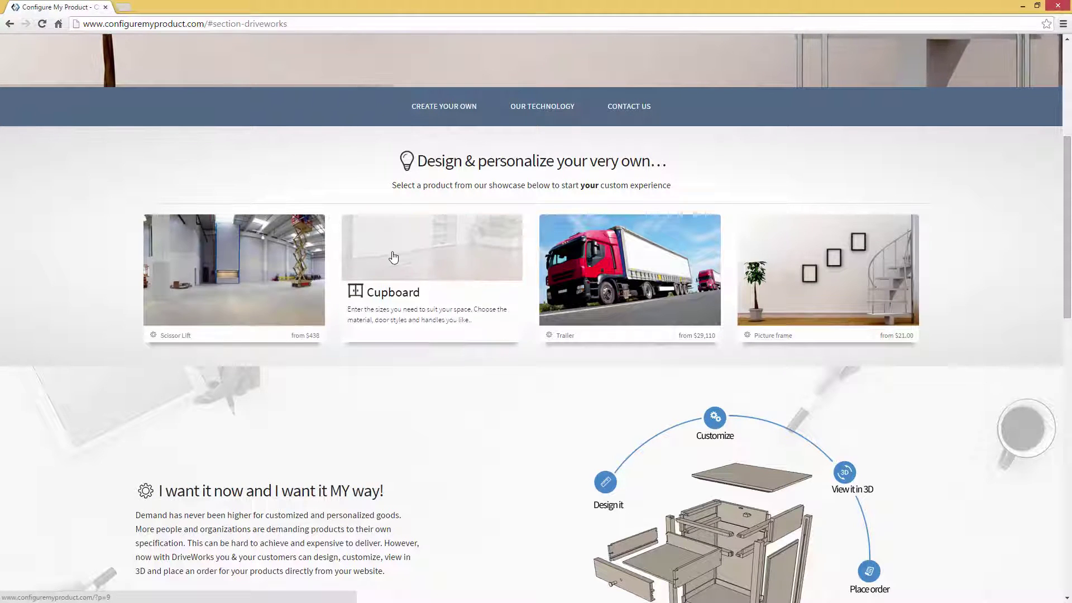
pyautogui.click(621, 263)
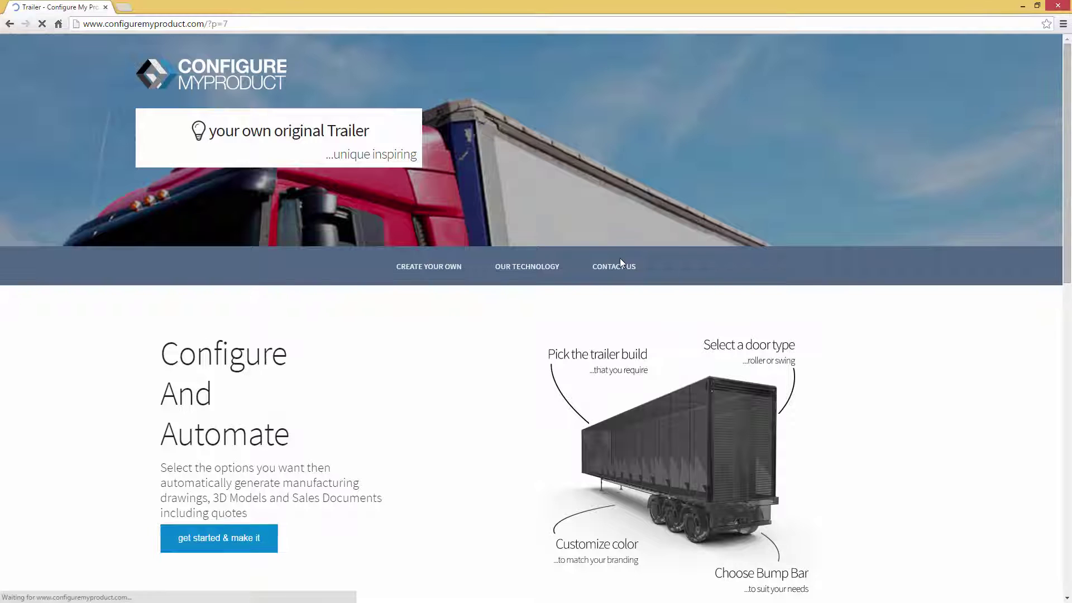
pyautogui.moveTo(1067, 162); pyautogui.dragTo(1061, 375)
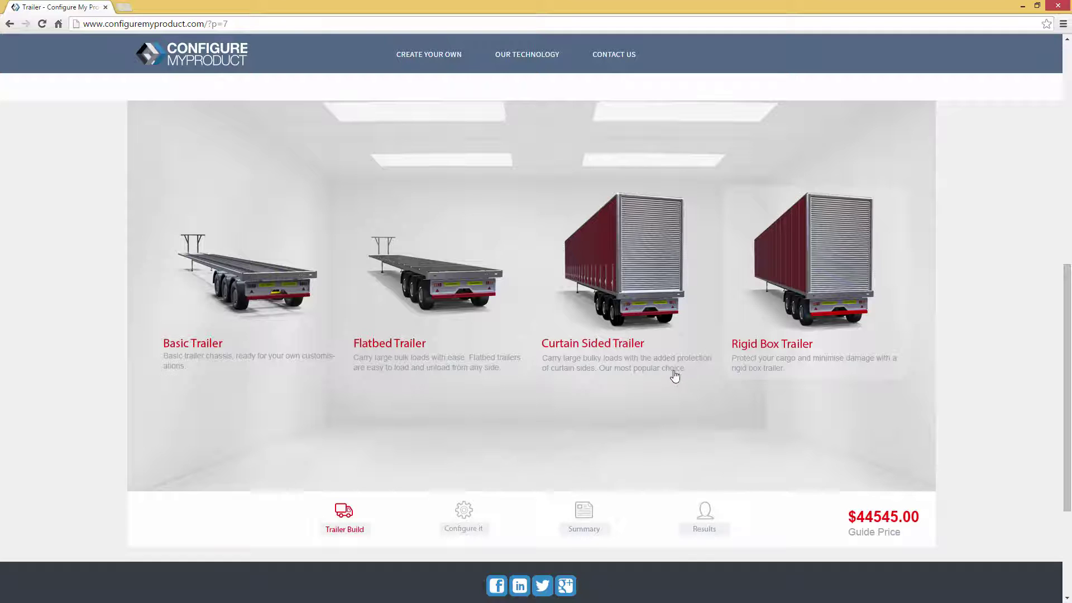
# - Select the Curtain Sided Trailer build, starting at 3200 × 16000 for $47245.00
pyautogui.moveTo(1067, 324); pyautogui.dragTo(1055, 263)
pyautogui.scroll(1, 1056, 263)
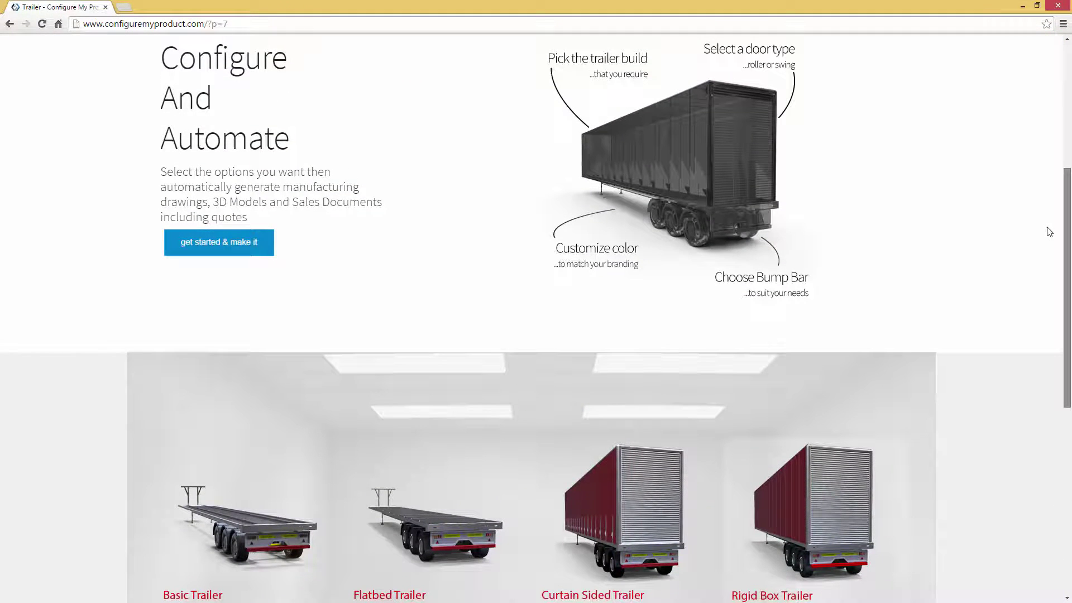
pyautogui.scroll(-4, 1047, 237)
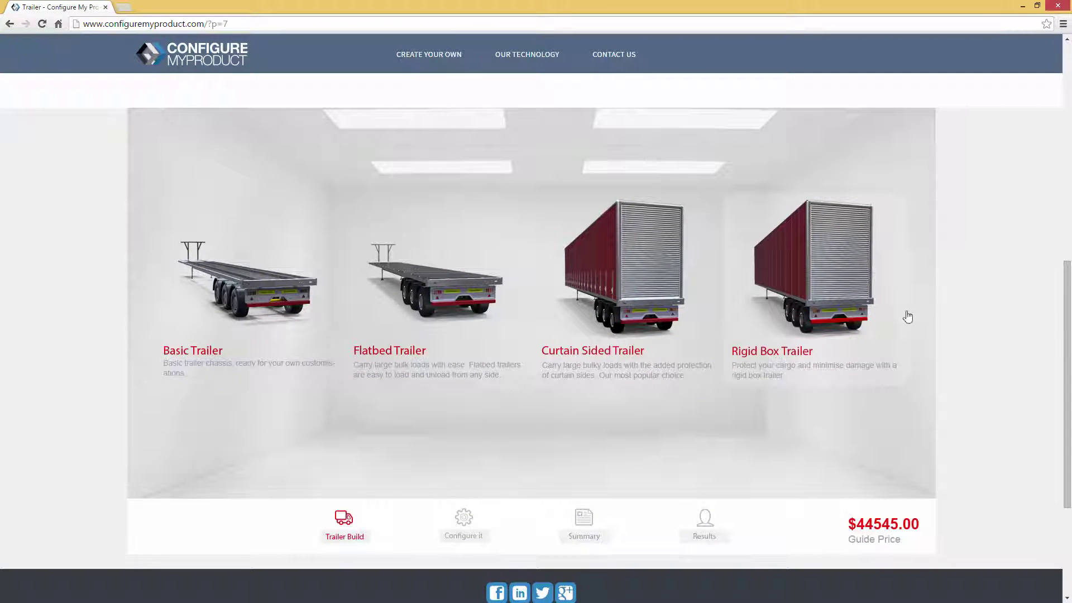
pyautogui.click(627, 309)
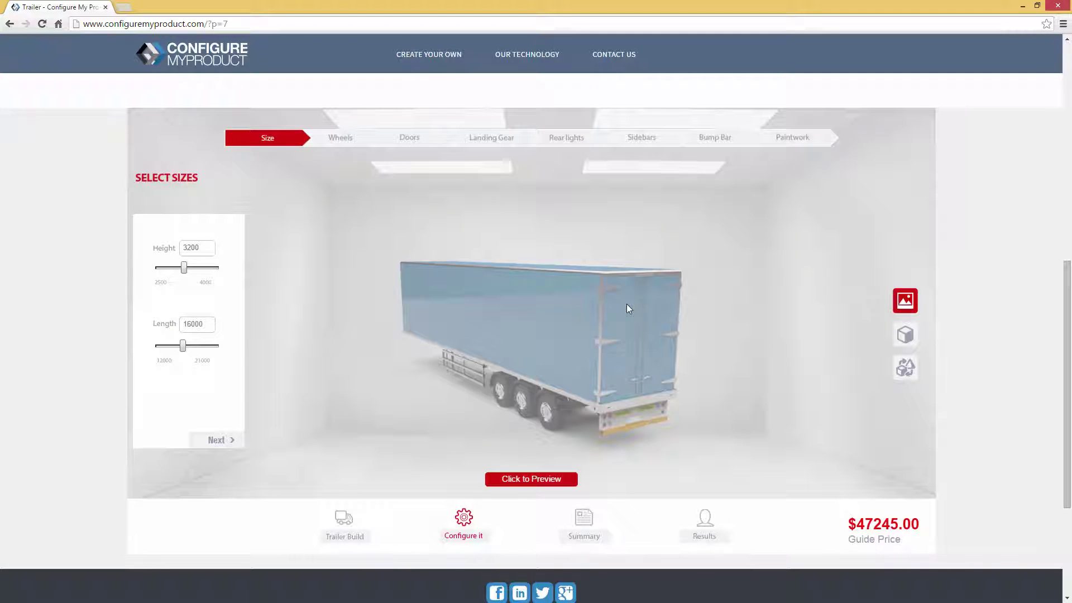
# - Turn on Auto 3D so the trailer preview becomes a rotating model
pyautogui.click(904, 370)
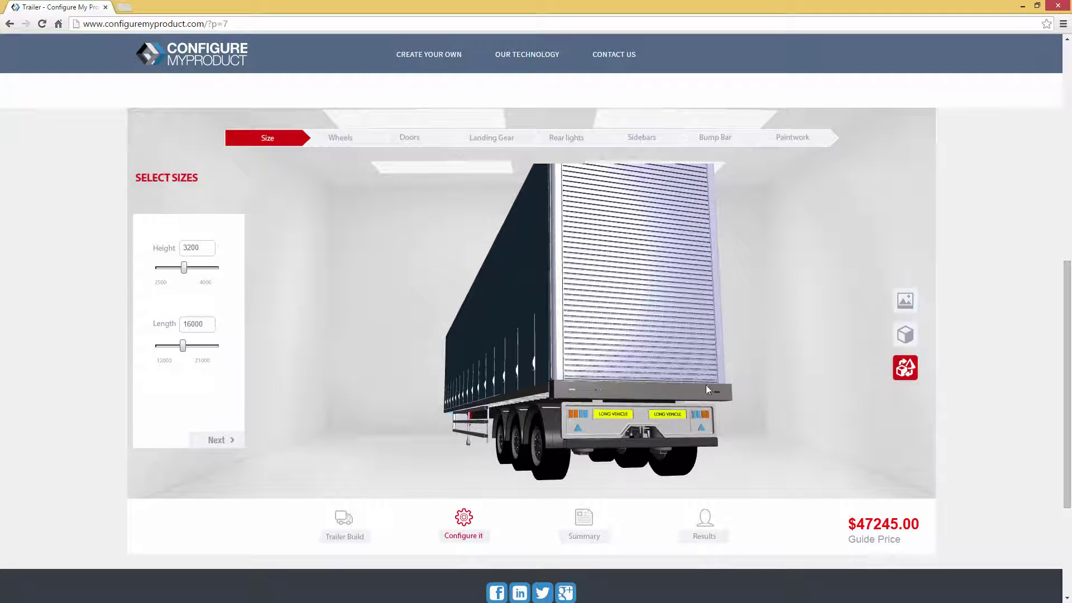
# - Open DevTools device mode and narrow the emulated screen to 497 × 900
pyautogui.rightClick(940, 228)
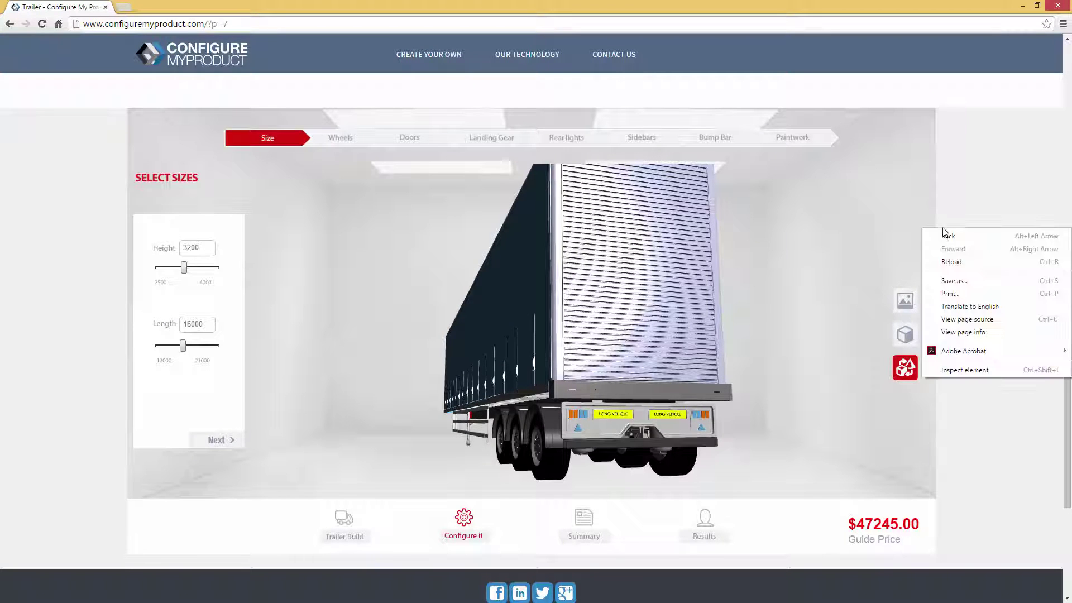
pyautogui.click(953, 370)
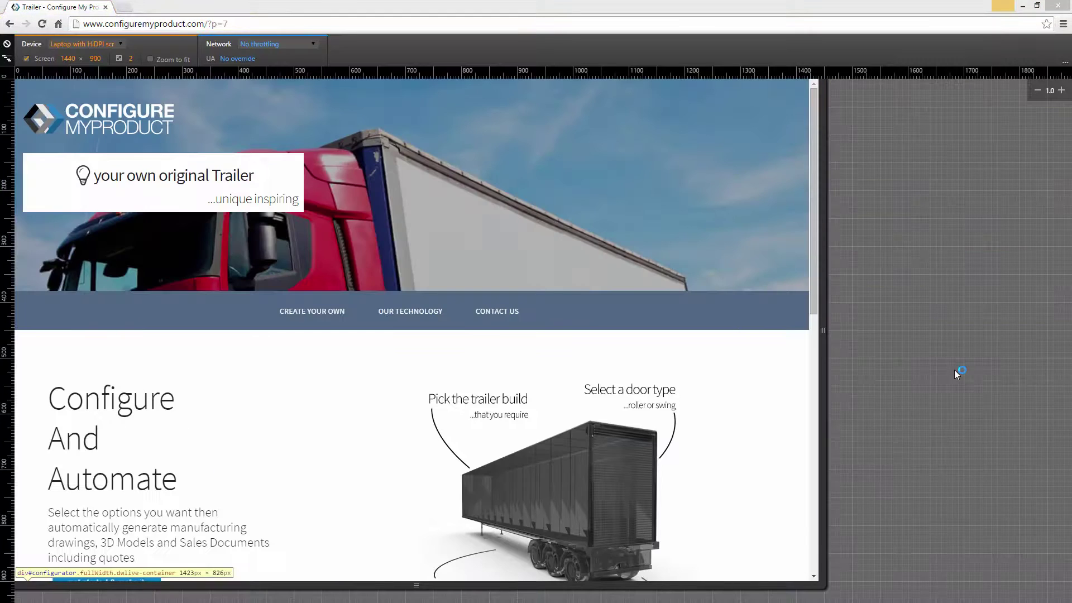
pyautogui.moveTo(816, 301); pyautogui.dragTo(819, 541)
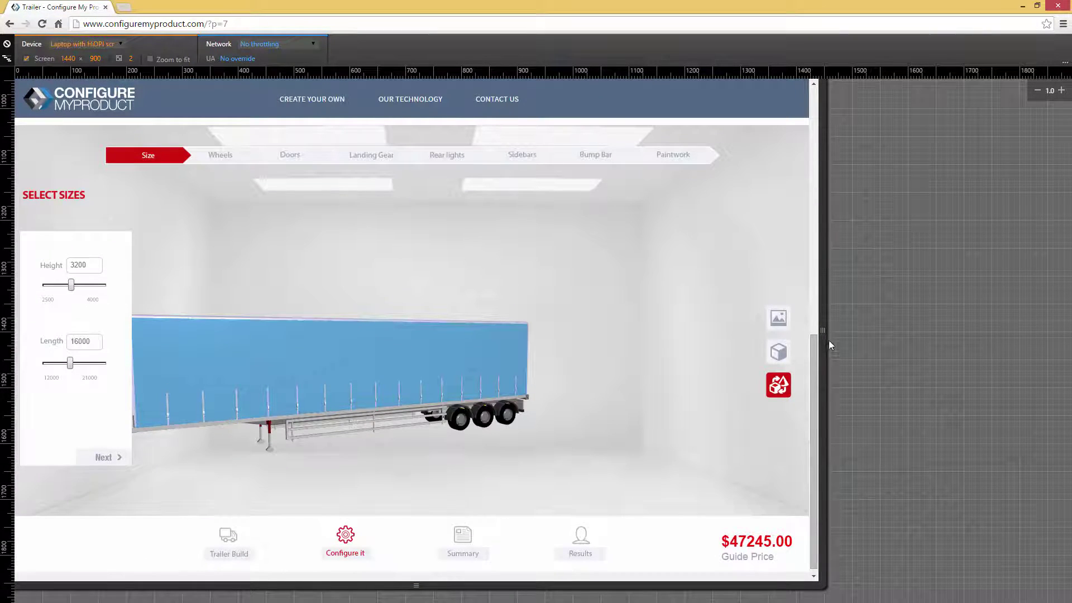
pyautogui.moveTo(823, 329); pyautogui.dragTo(297, 290)
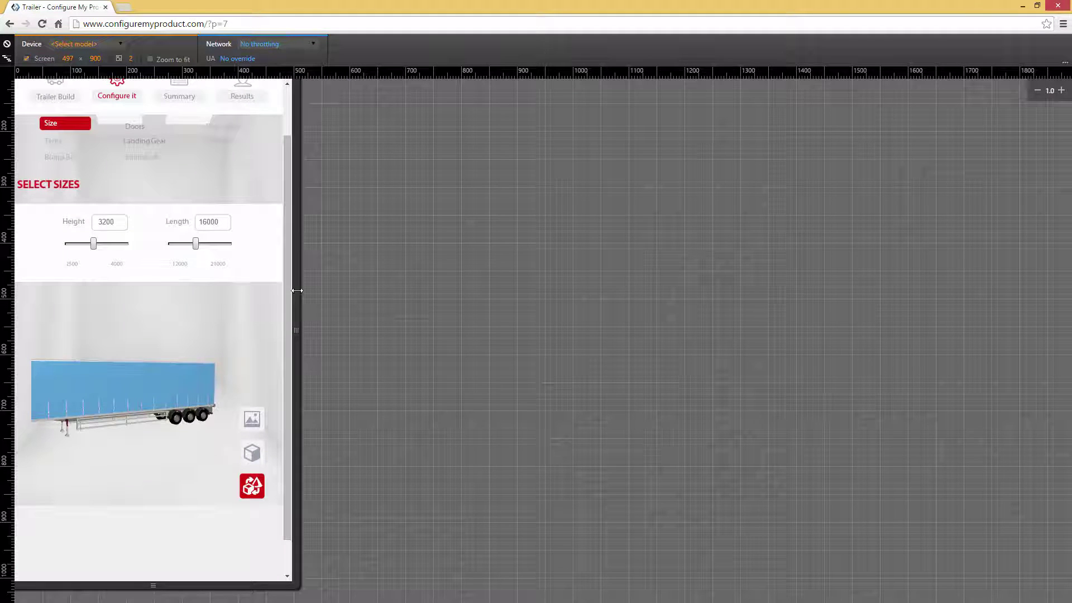
# - Emulate an Apple iPad at 1024 × 768 and rotate the trailer to a rear three-quarter view
pyautogui.click(120, 48)
pyautogui.click(112, 81)
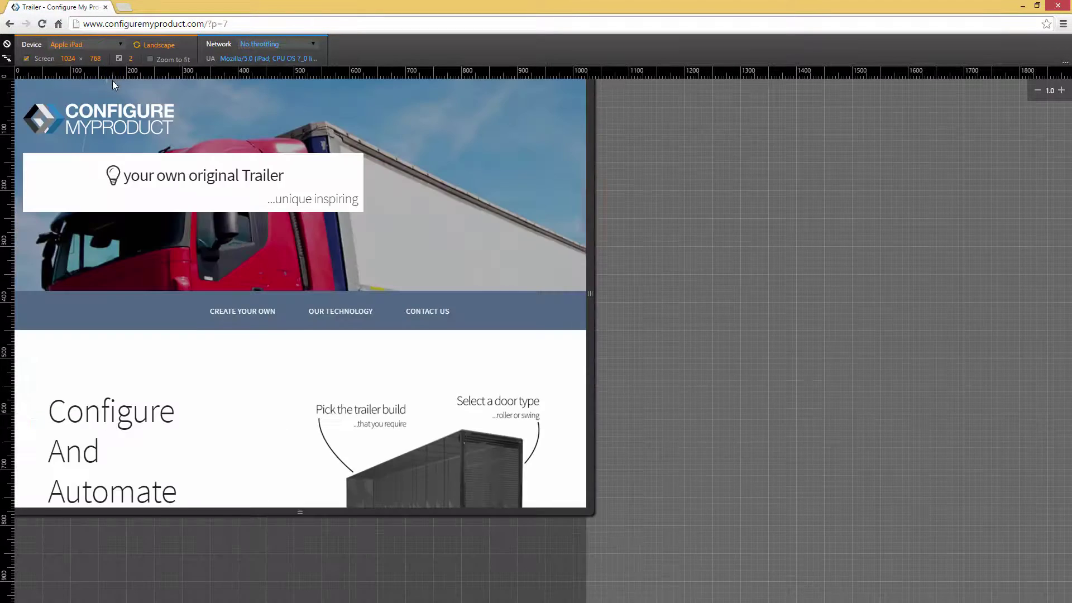
pyautogui.scroll(-5, 538, 273)
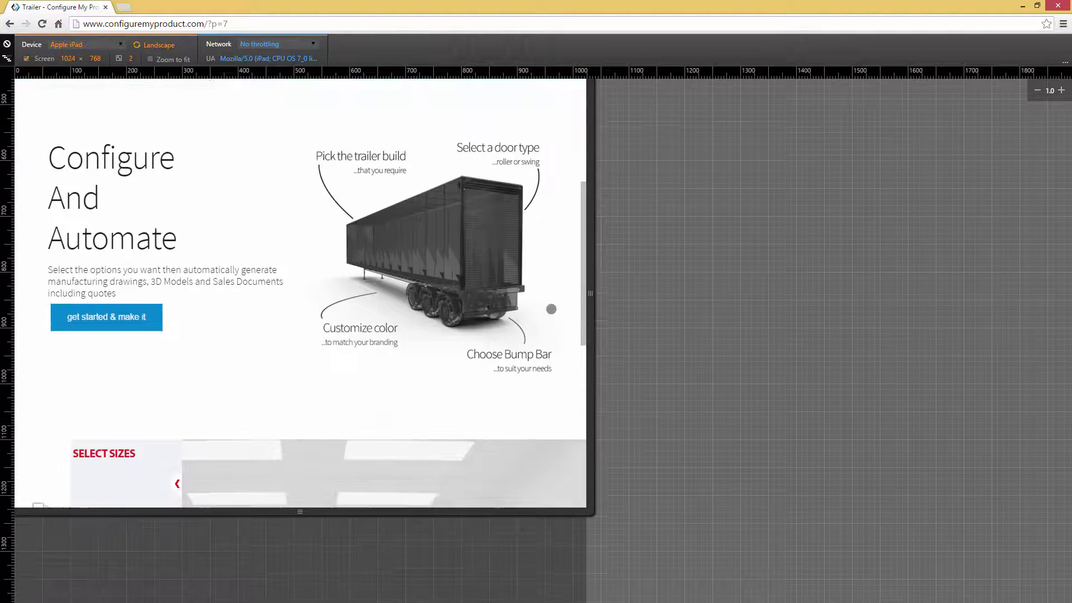
pyautogui.scroll(-4, 546, 223)
pyautogui.scroll(-1, 542, 128)
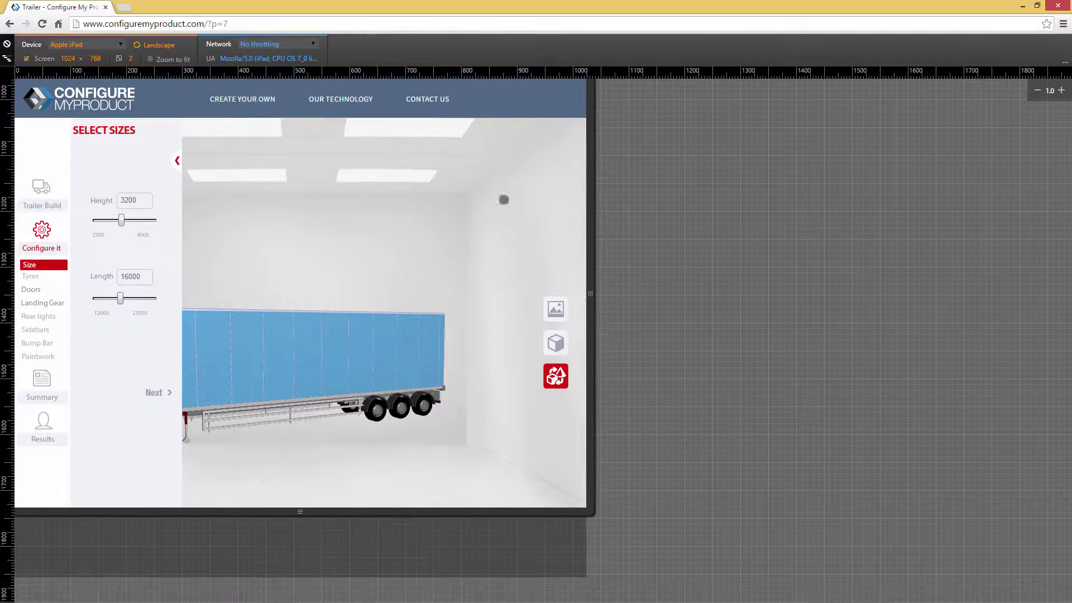
pyautogui.moveTo(413, 348); pyautogui.dragTo(214, 338)
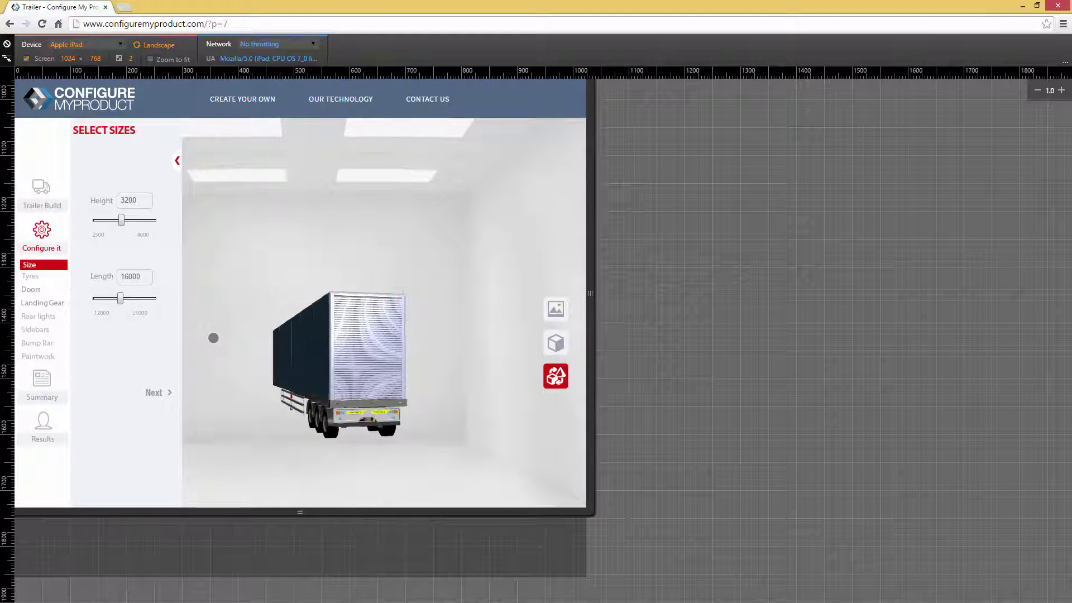
pyautogui.scroll(5, 386, 398)
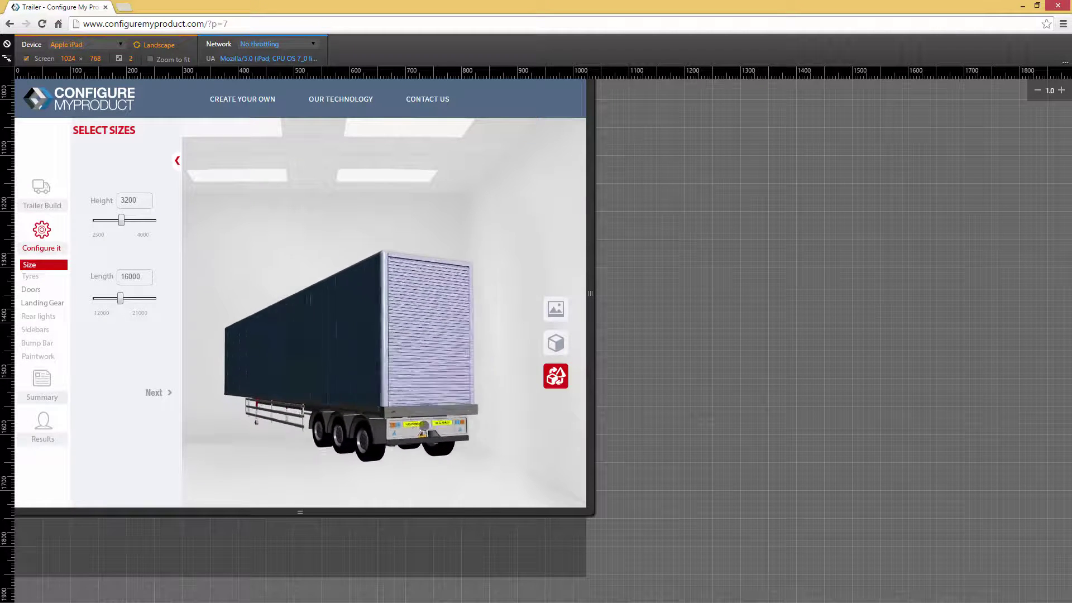
pyautogui.scroll(1, 384, 398)
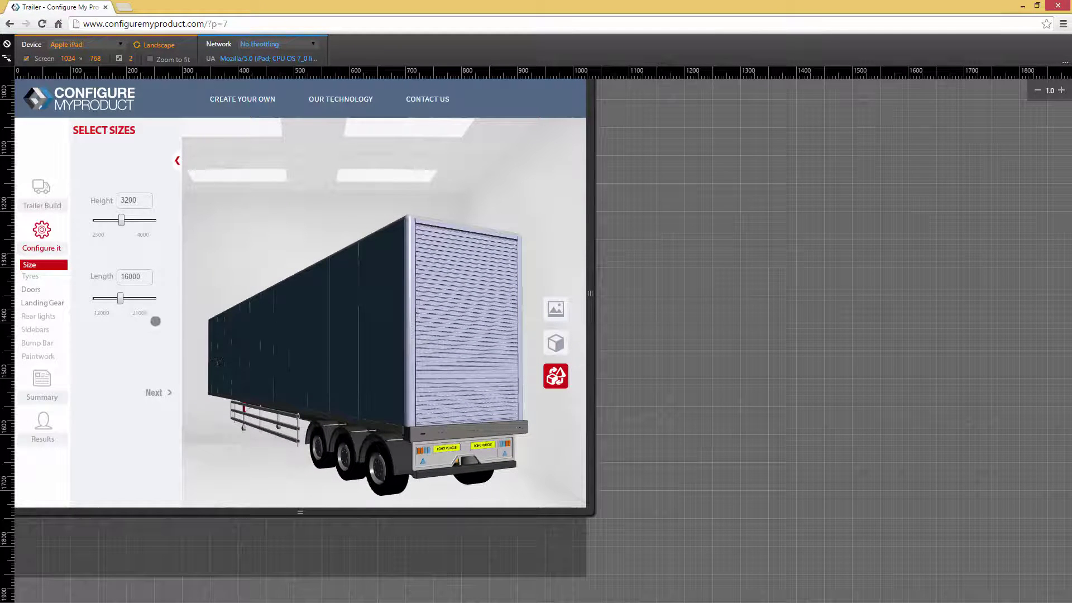
# - Set the trailer length to 14117 mm and height to 2886 mm
pyautogui.click(107, 299)
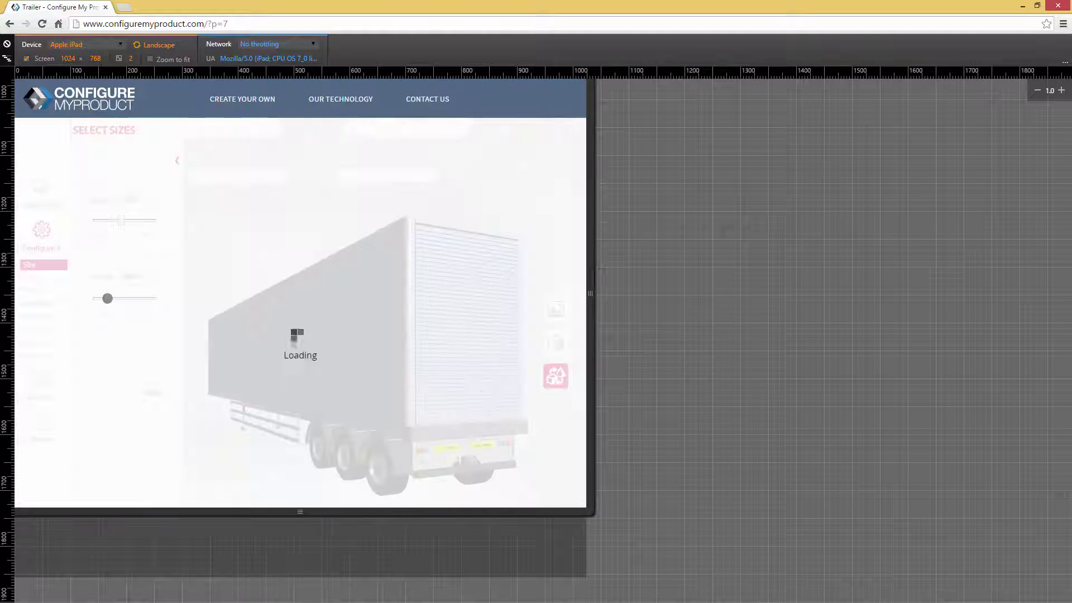
pyautogui.moveTo(121, 220); pyautogui.dragTo(108, 219)
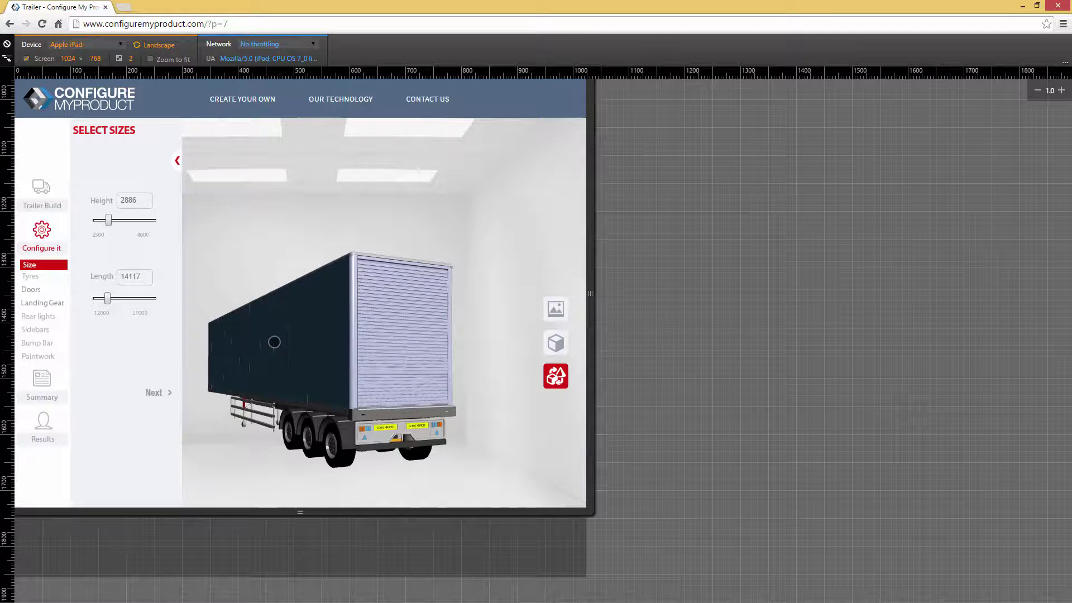
pyautogui.moveTo(294, 330); pyautogui.dragTo(178, 342)
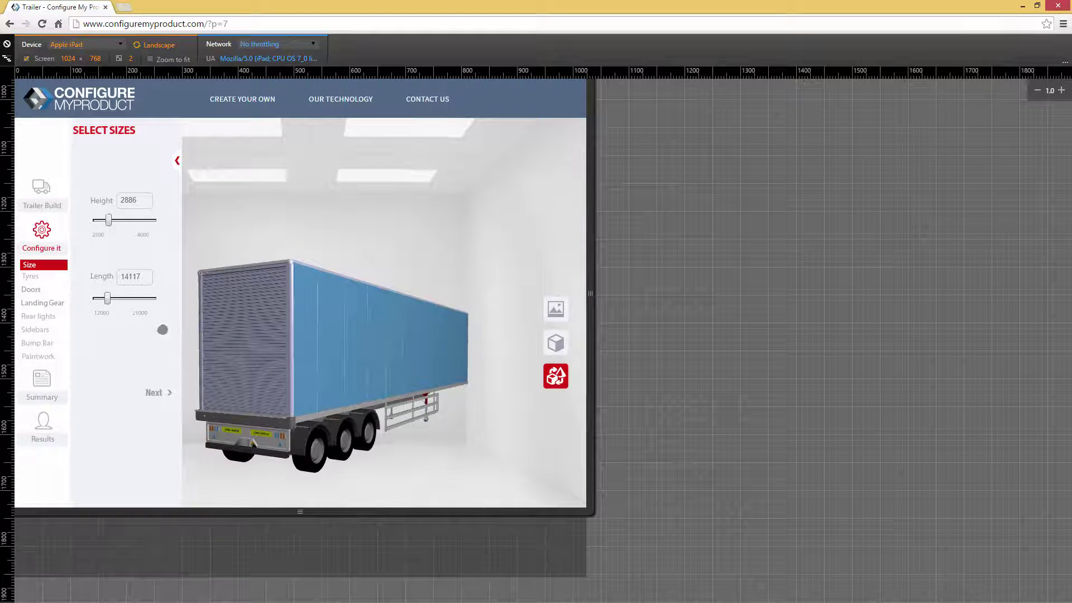
# - Skip from Tyres through Bump Bar, choose Sun Yellow paintwork, and view the $41167.35 summary
pyautogui.click(43, 277)
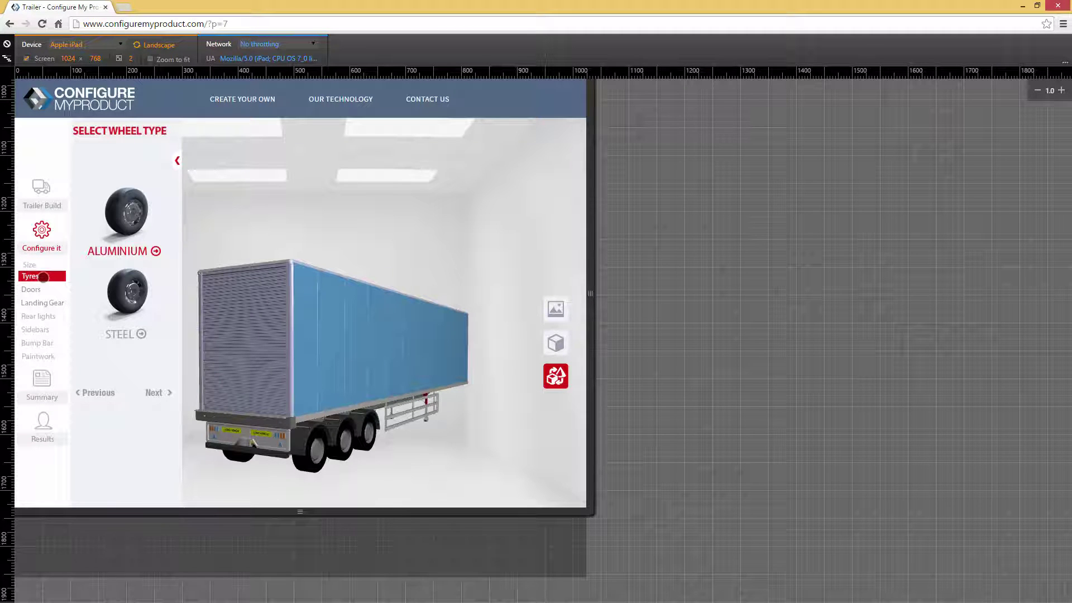
pyautogui.click(44, 289)
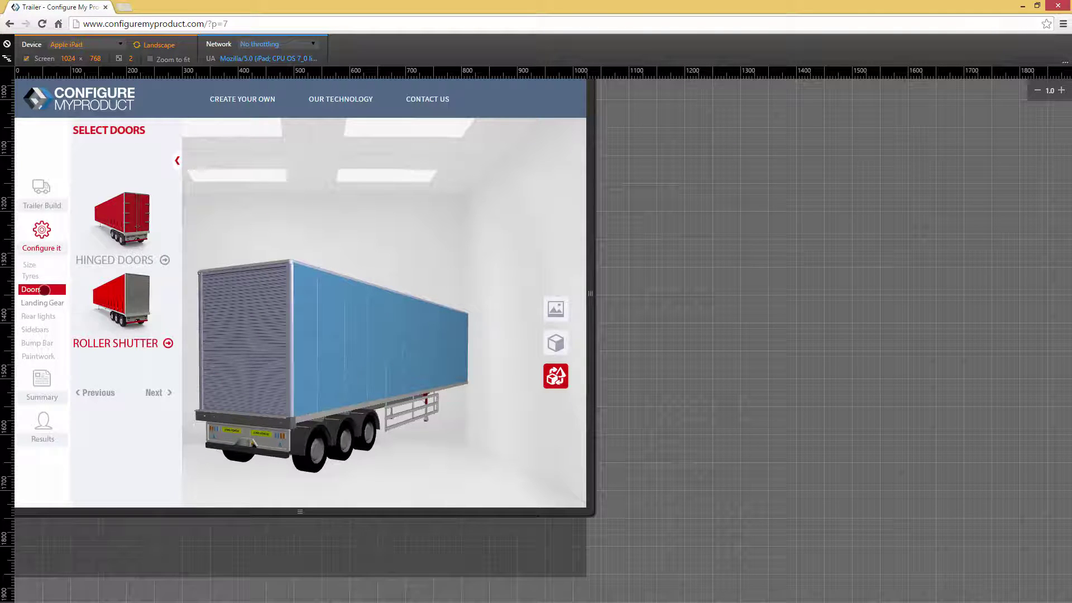
pyautogui.click(42, 303)
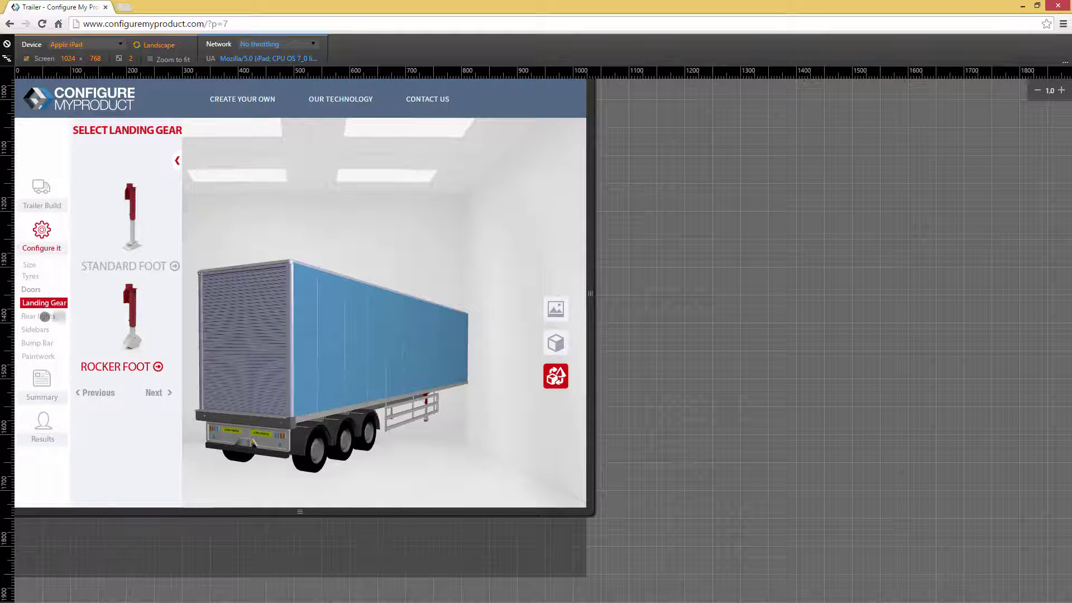
pyautogui.click(44, 316)
pyautogui.click(45, 329)
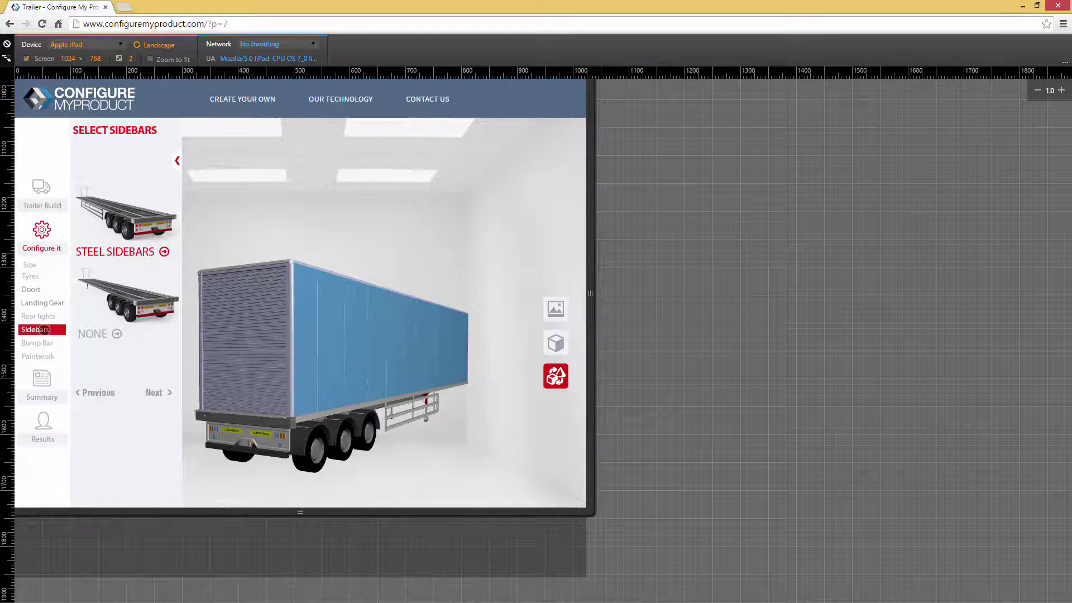
pyautogui.click(45, 344)
pyautogui.click(45, 357)
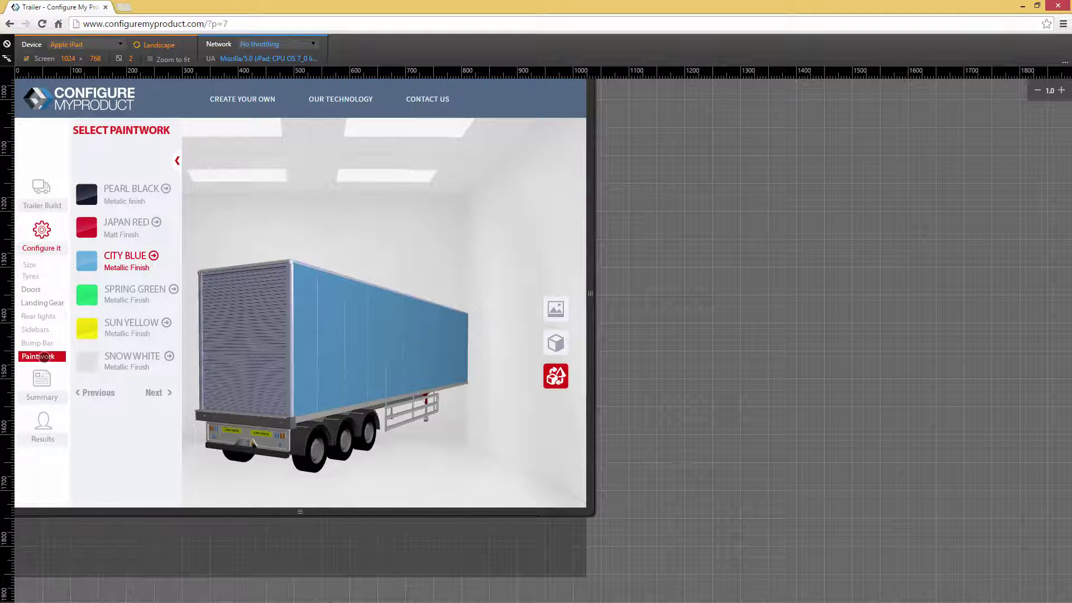
pyautogui.click(82, 330)
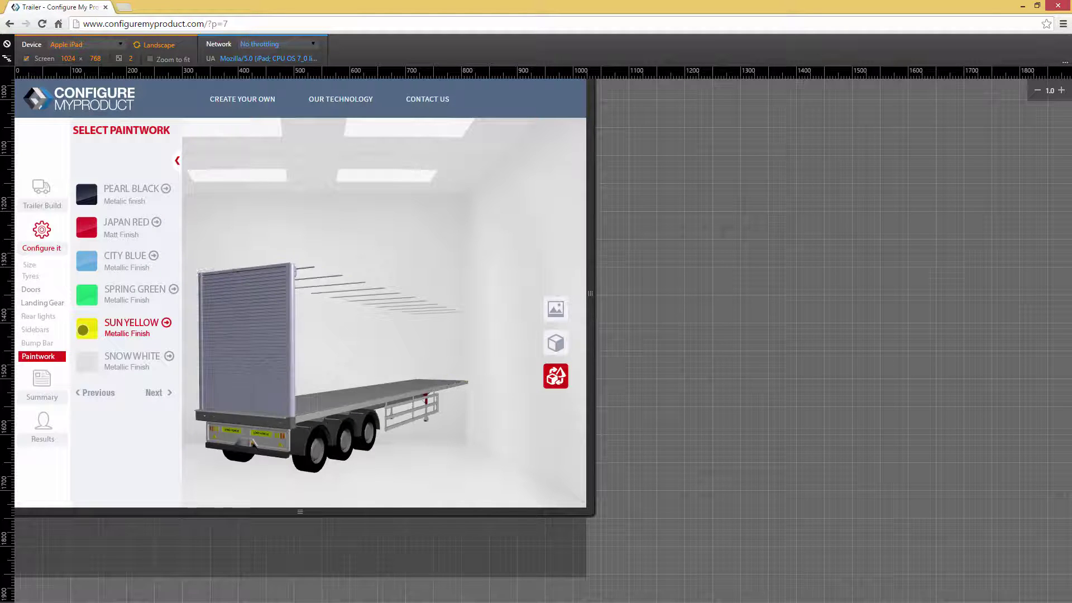
pyautogui.moveTo(383, 355); pyautogui.dragTo(539, 341)
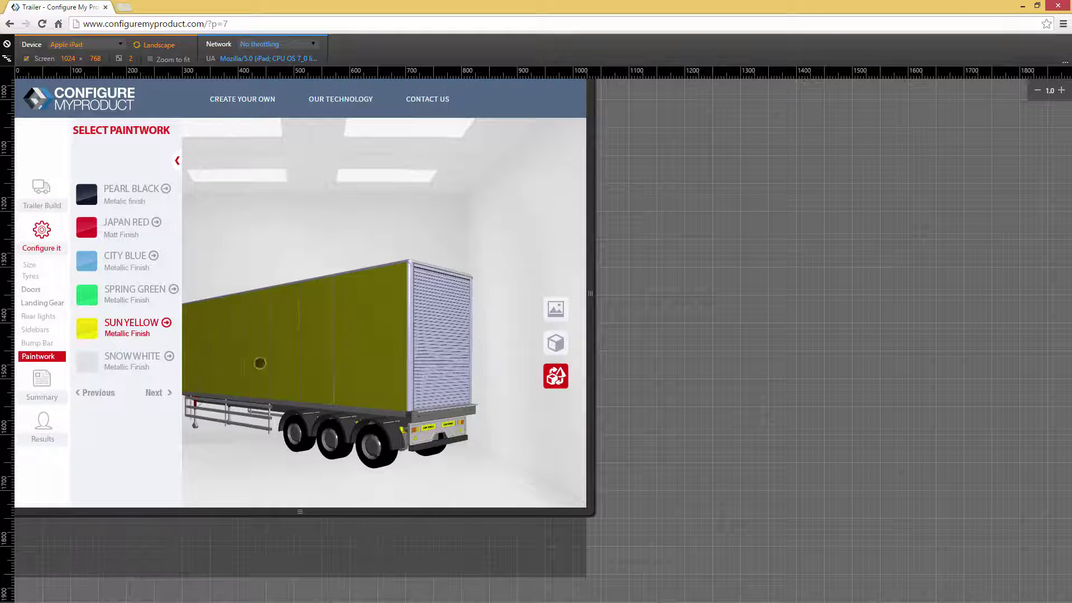
pyautogui.click(43, 380)
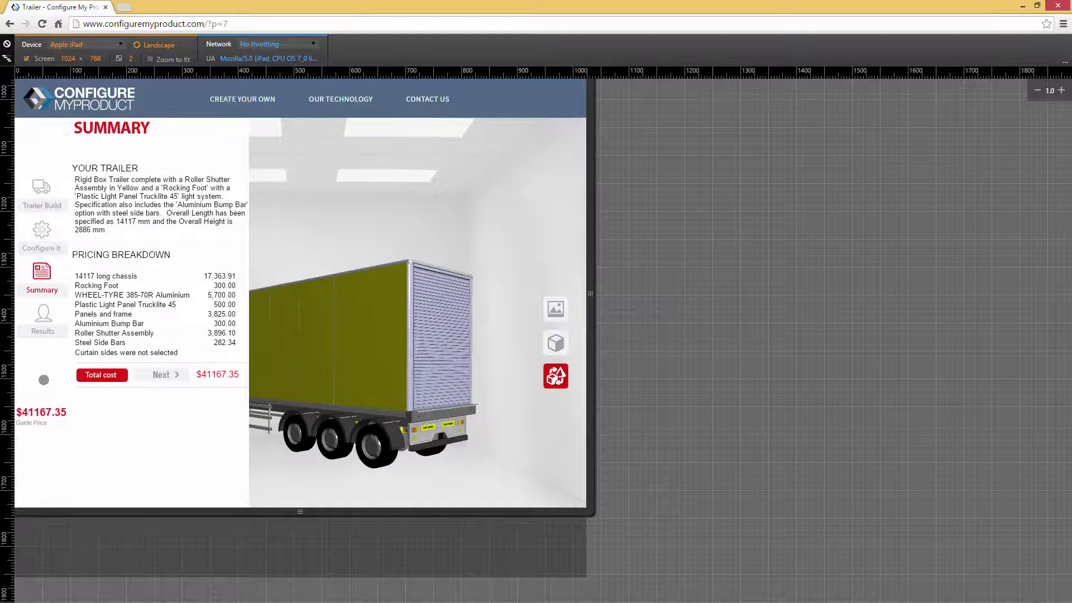
# - Turn off device emulation with Ctrl+Shift+M to show the summary at full desktop width
pyautogui.hotkey('ctrl', 'shift', 'm')
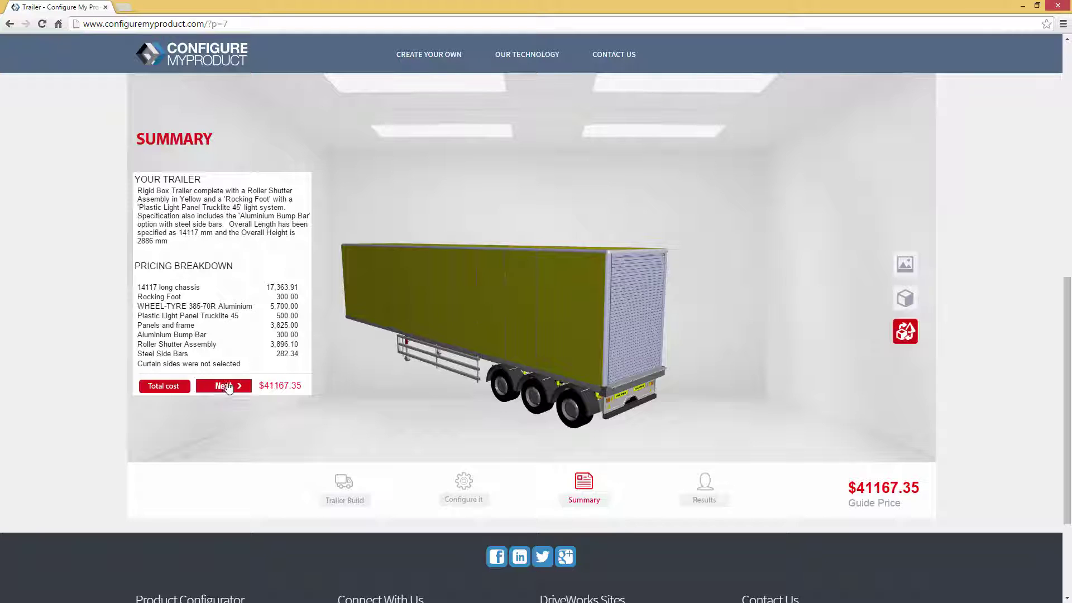
# - Go to Results and open the trailer's Bill of Materials listing 45 parts
pyautogui.click(226, 387)
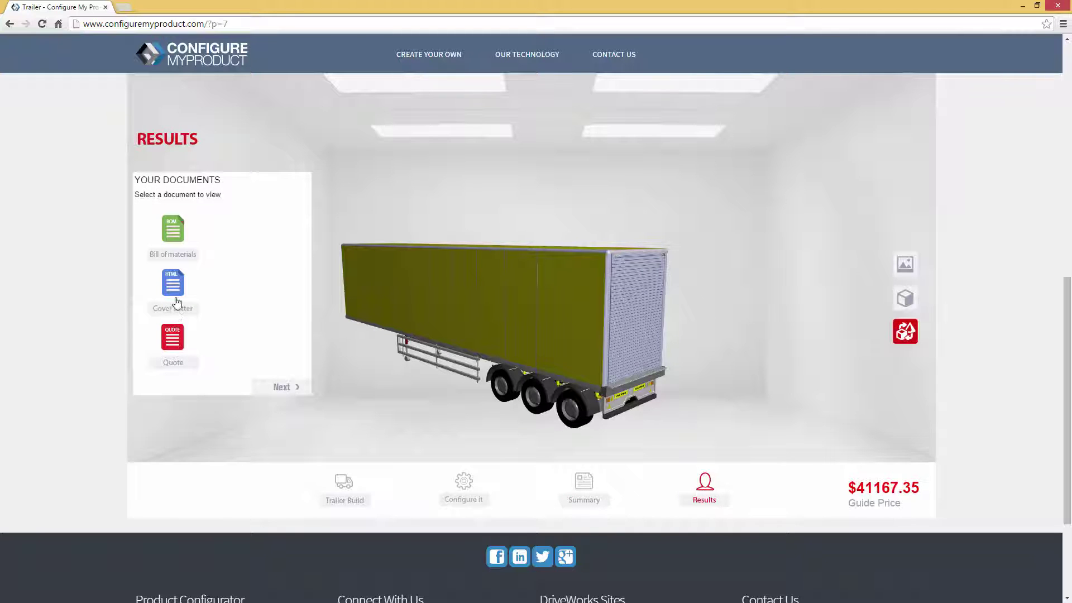
pyautogui.click(178, 242)
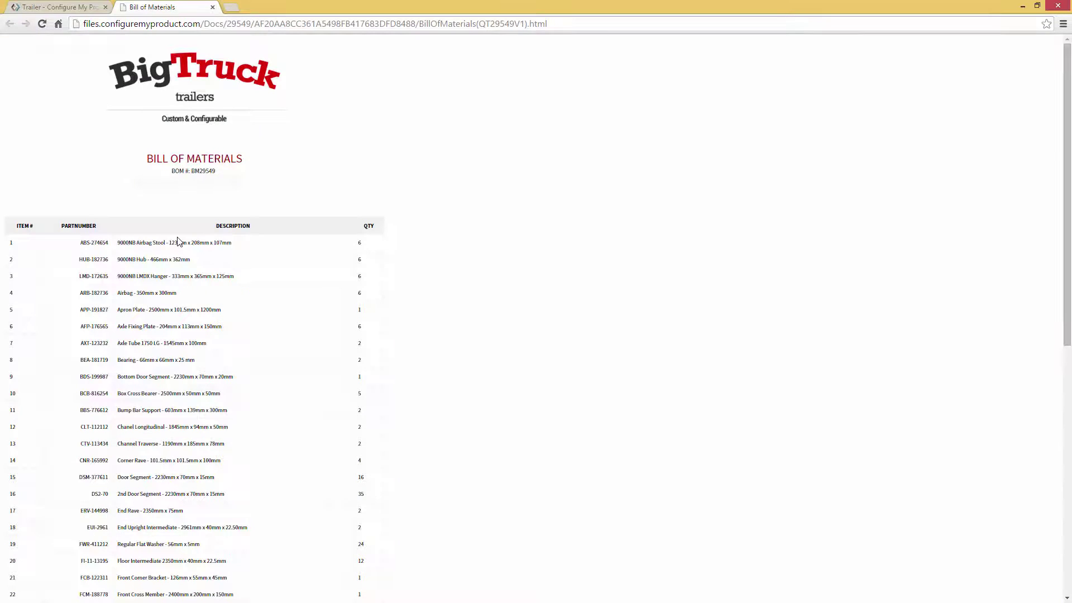
pyautogui.scroll(-6, 179, 241)
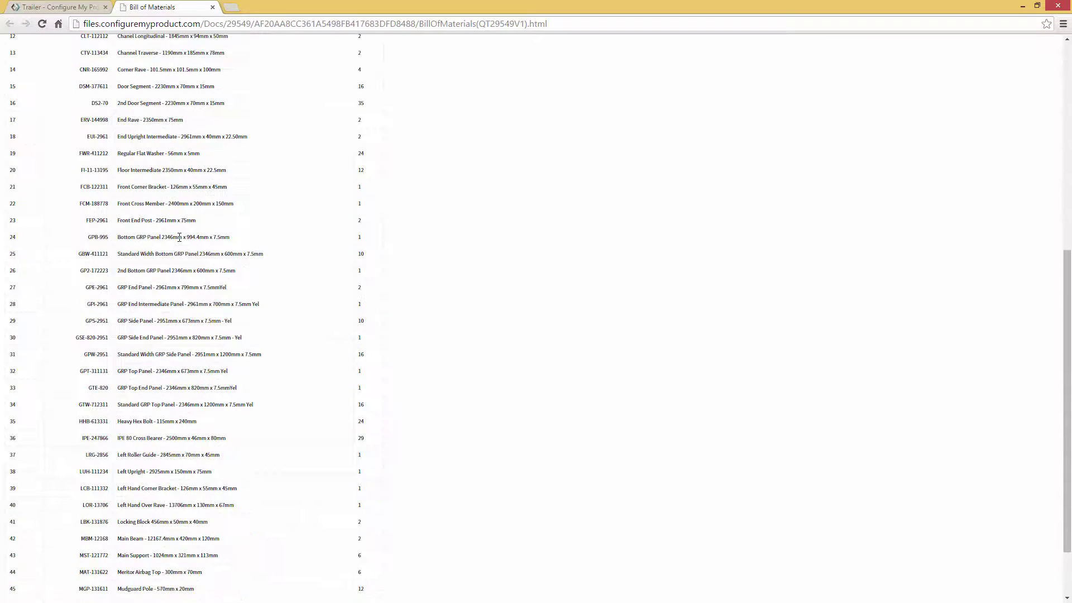